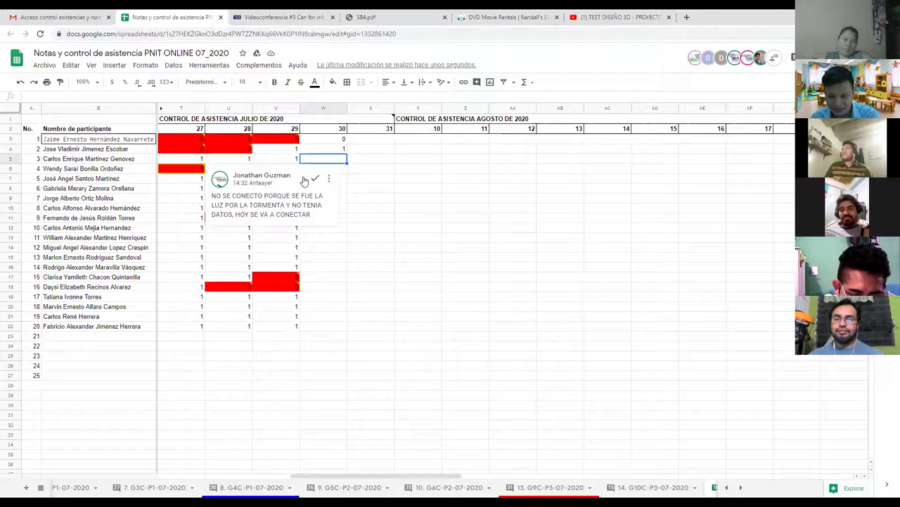
- Record the July 30 attendance of participants 3, 4 and 5 as 1, 0 and 1 respectively
text(1)
click(315, 169)
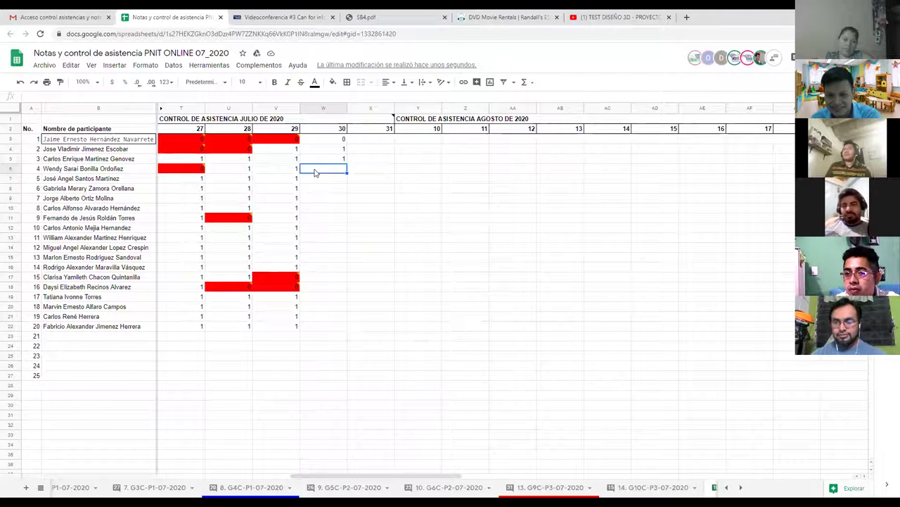
text(0)
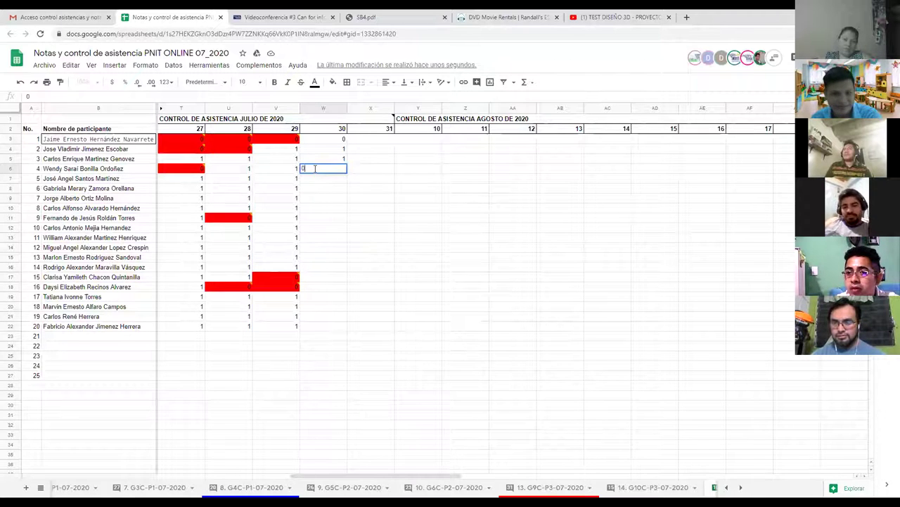
key(Return)
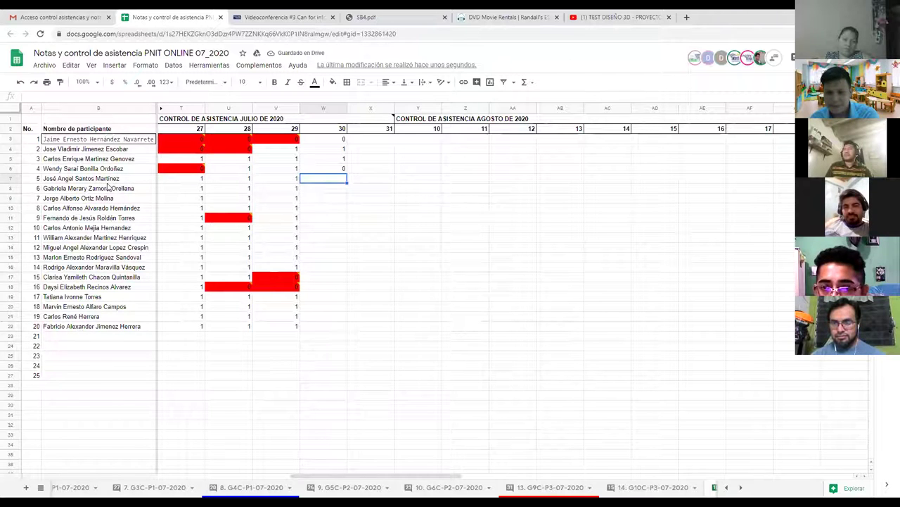
text(1)
key(Return)
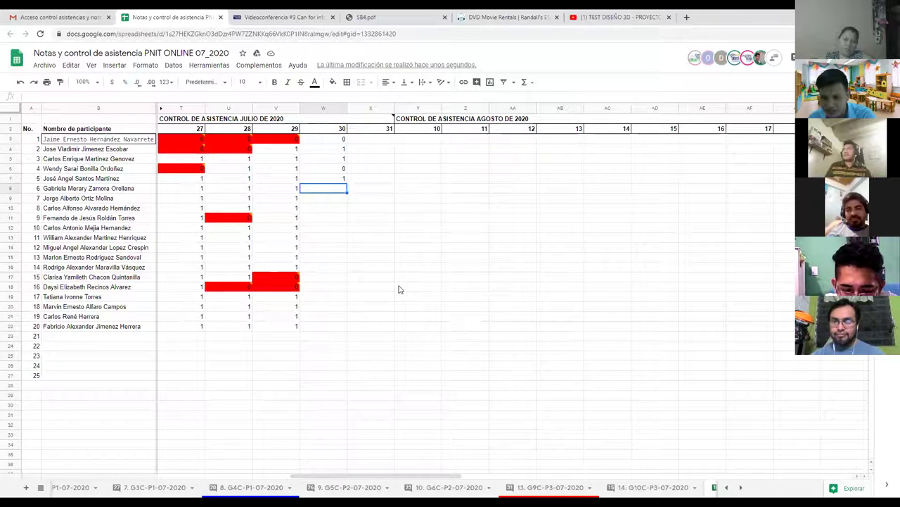
- Skip participant 6 and enter 1 as the July 30 attendance for participants 7 and 8
click(330, 198)
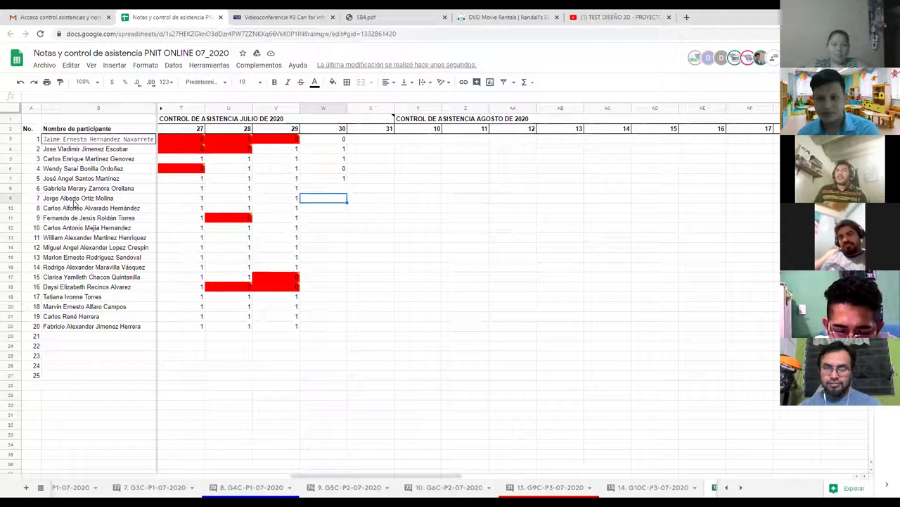
text(1)
key(Return)
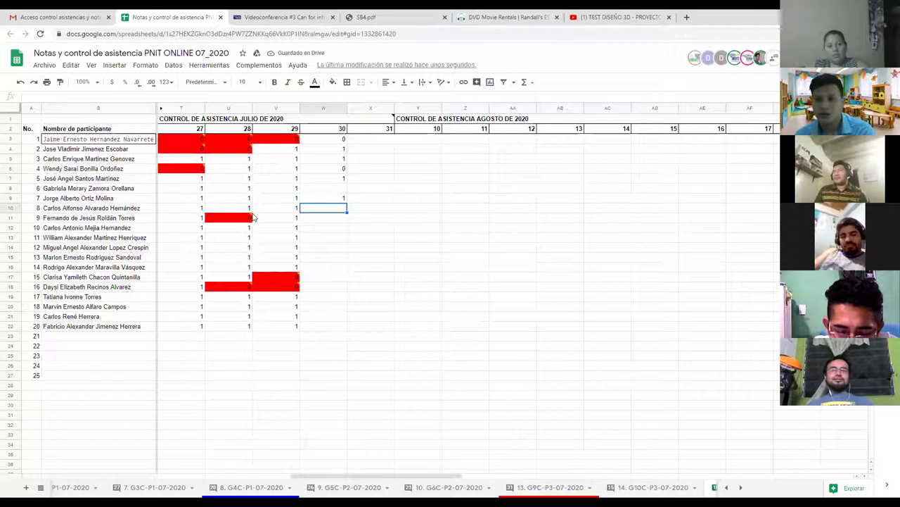
text(1)
key(Return)
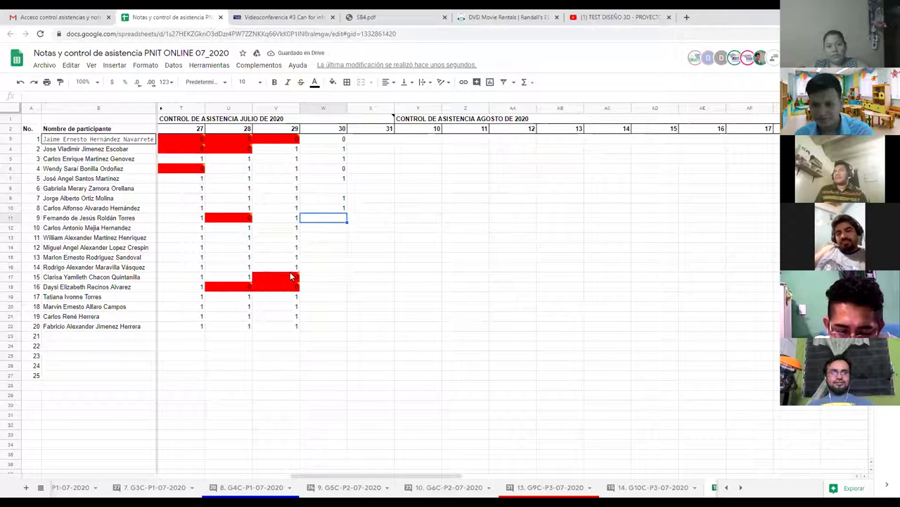
- Enter 0 as the July 30 attendance for participants 9 and 10
mouse_move(293, 276)
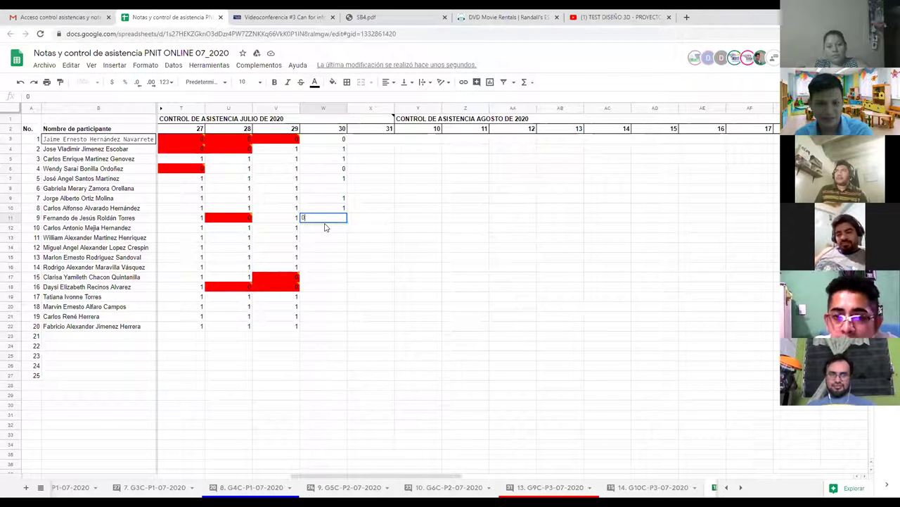
text(0)
key(Return)
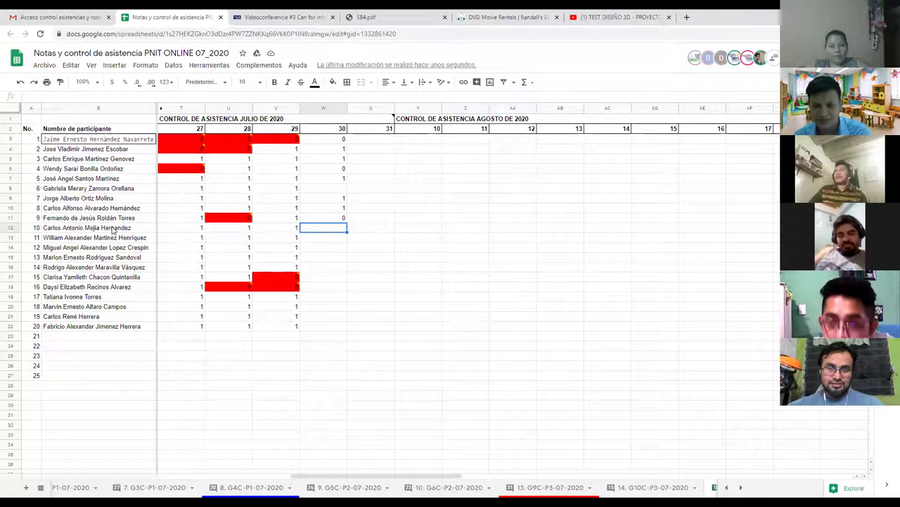
text(0)
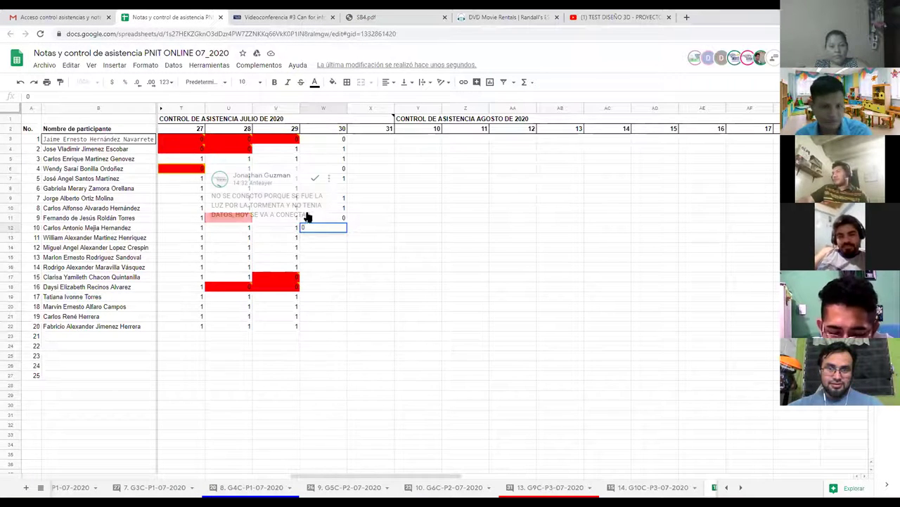
key(Return)
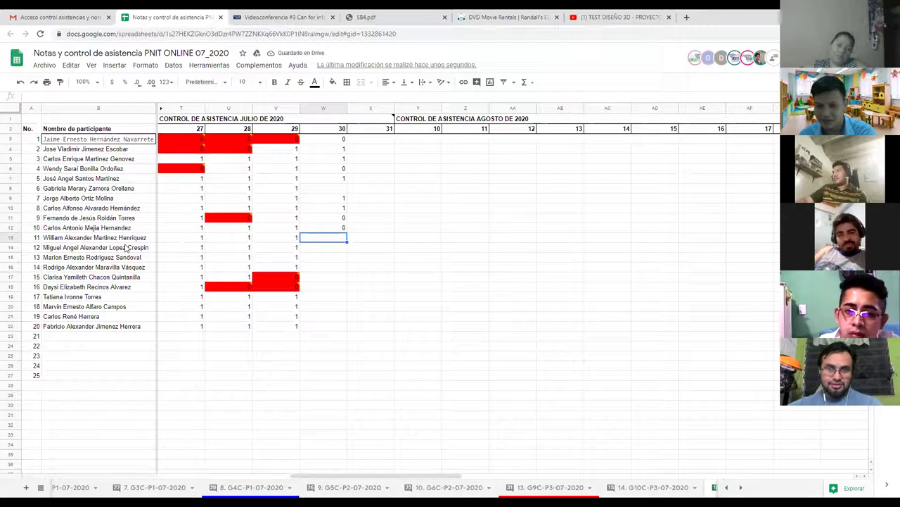
- Enter 1 as the July 30 attendance for participants 11, 12 and 13
text(1)
key(Return)
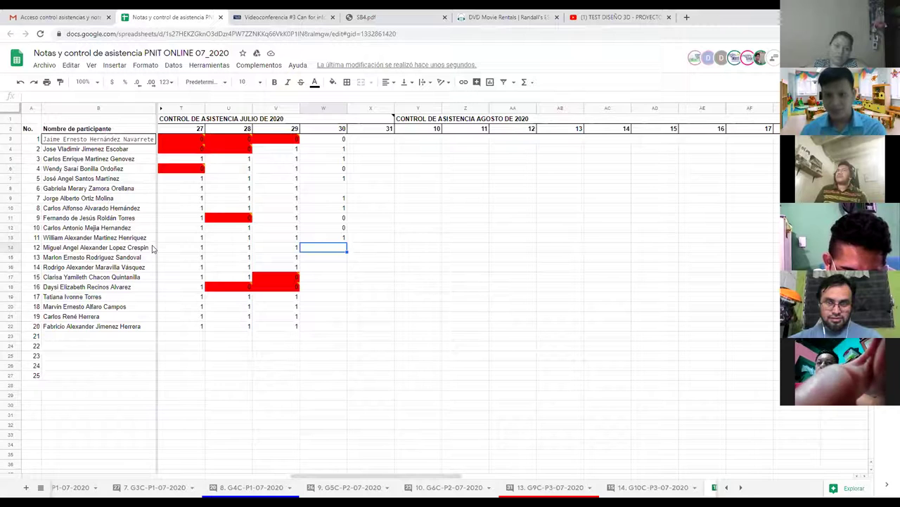
text(1)
key(Return)
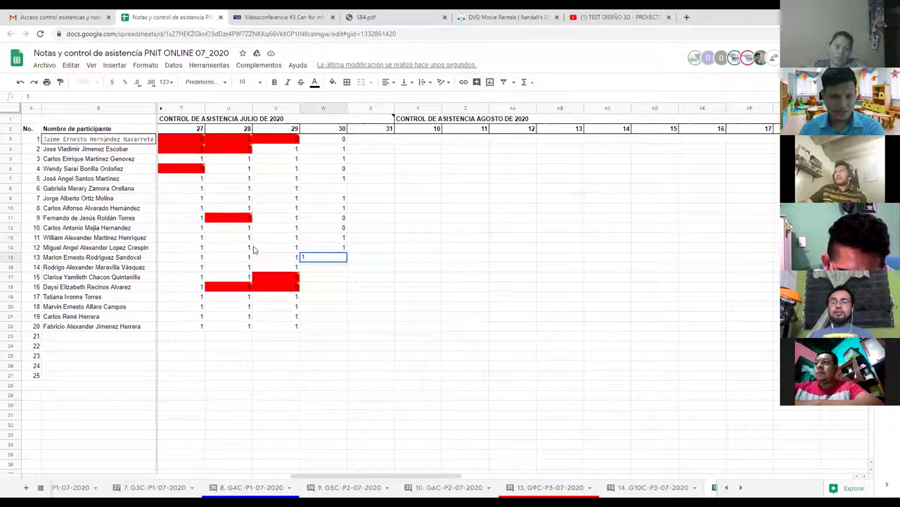
text(1)
key(Return)
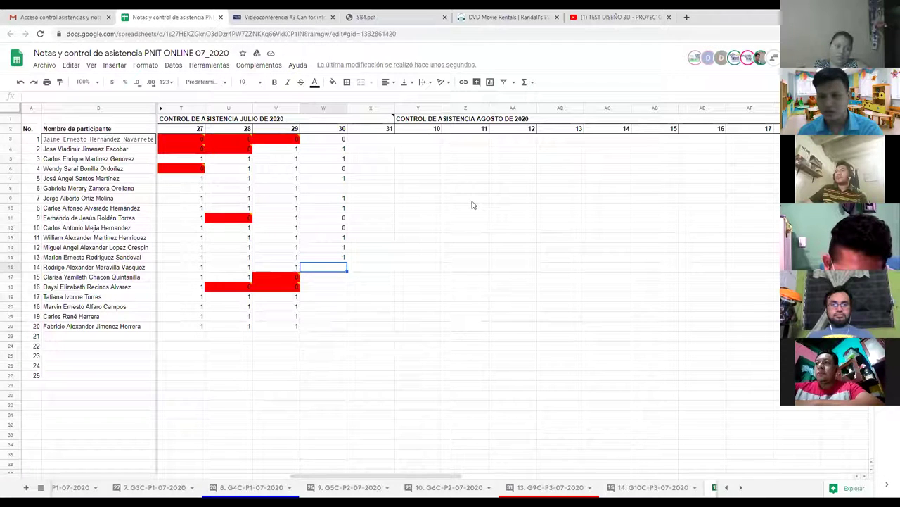
- Enter 1 as the July 30 attendance for participants 15 and 17, leaving 14 and 16 blank
click(329, 277)
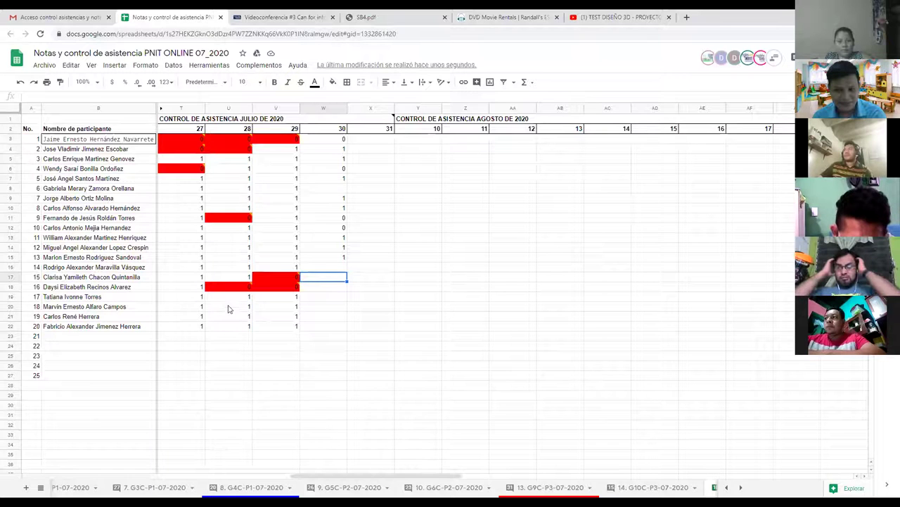
mouse_move(285, 276)
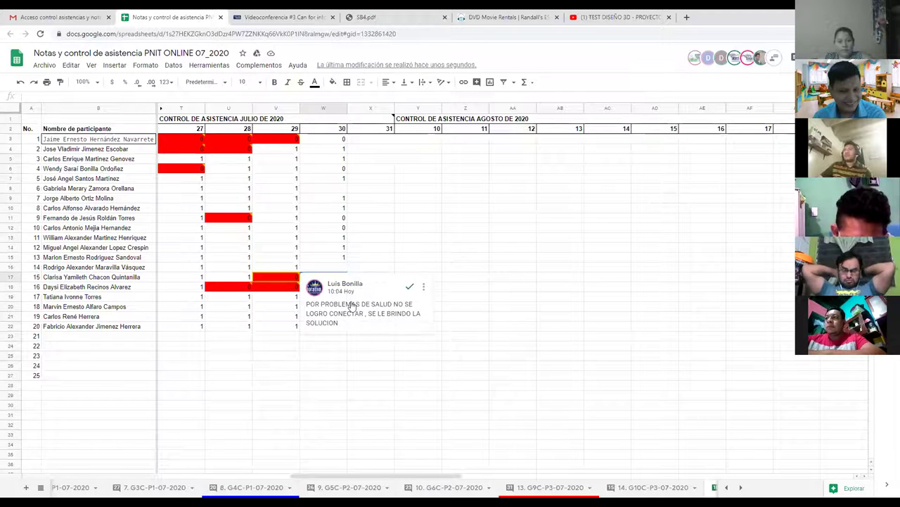
click(335, 279)
text(1)
key(Return)
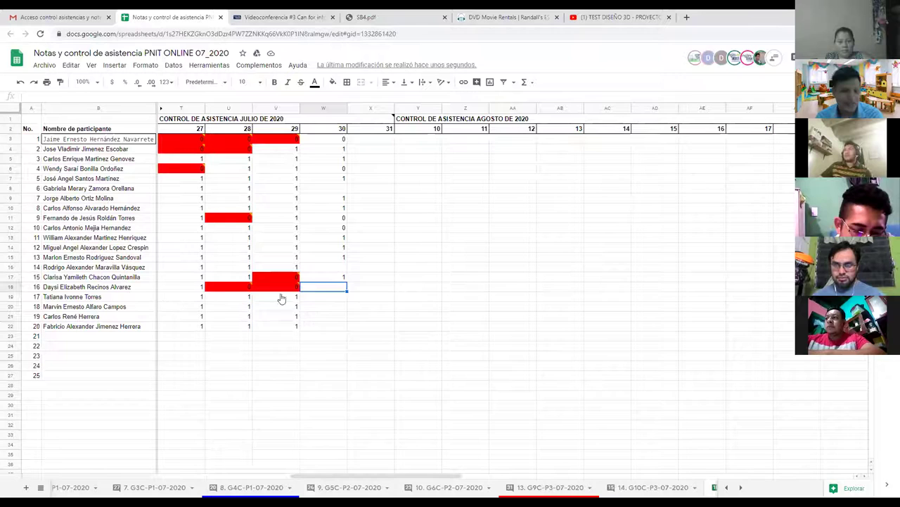
click(323, 299)
mouse_move(277, 287)
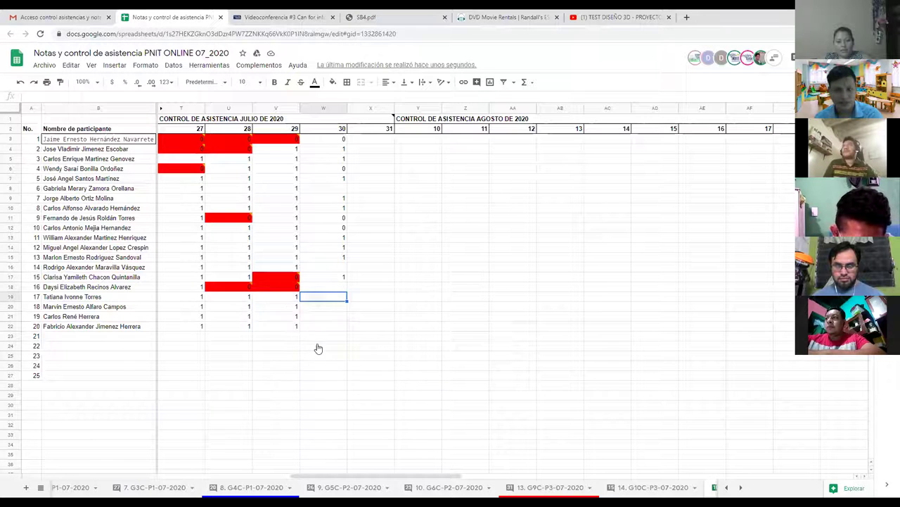
text(1)
key(Return)
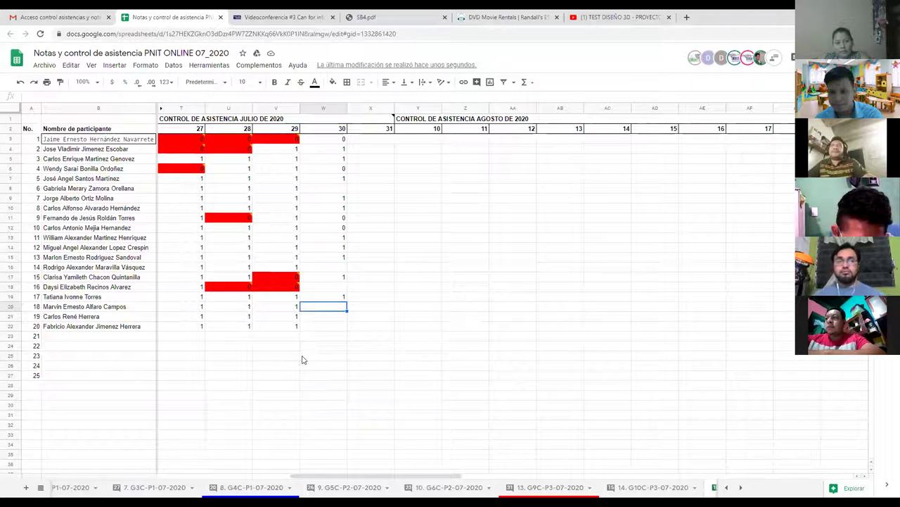
- Record the July 30 attendance as 1 for participant 20 and as 0 for participants 19 and 18
click(329, 317)
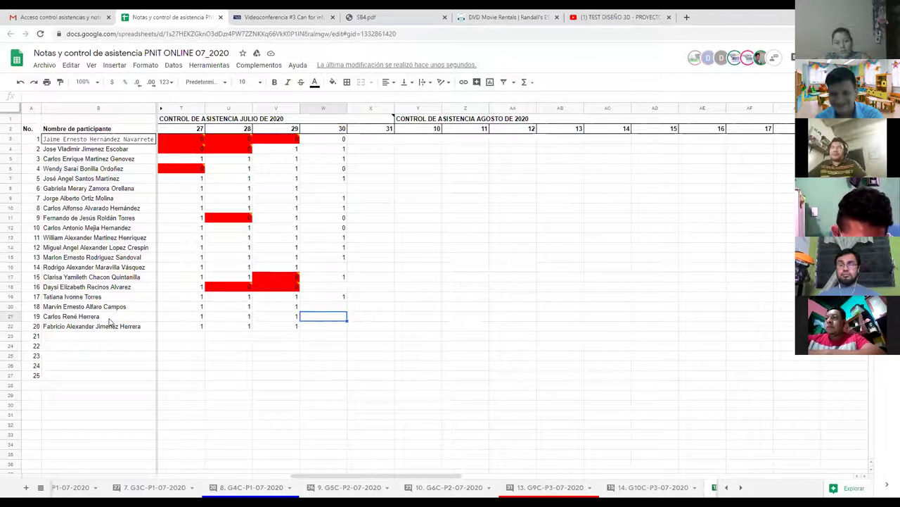
click(325, 330)
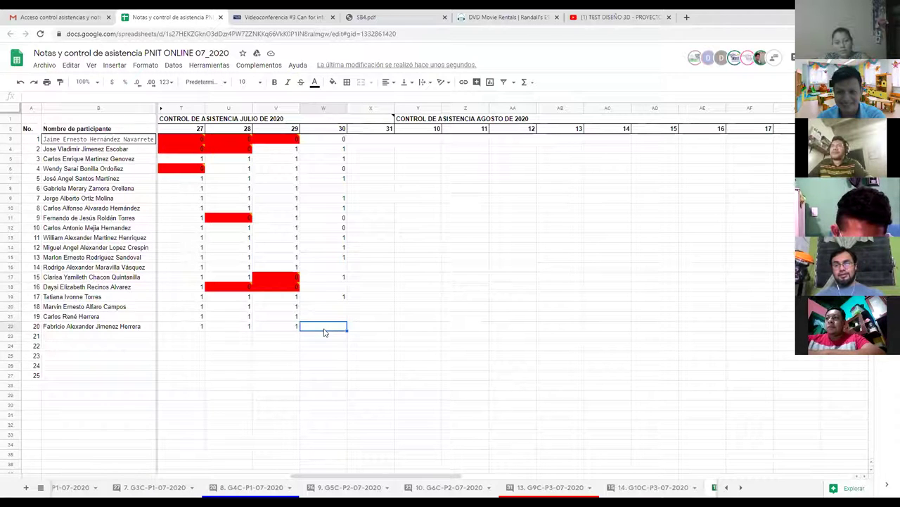
text(1)
click(331, 315)
text(0)
click(331, 306)
text(0)
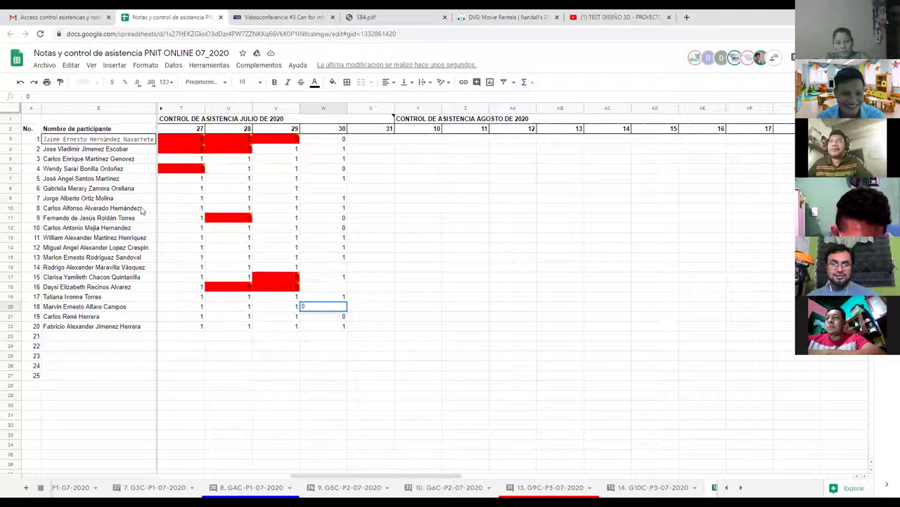
- Fill in 1 as participant 6's July 30 attendance and change participant 10's entry to 1
click(322, 189)
text(1)
key(Return)
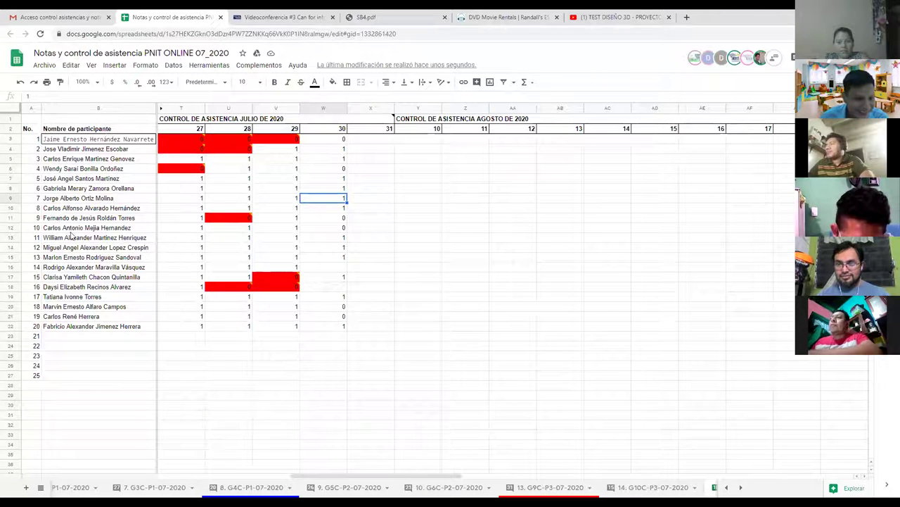
click(338, 229)
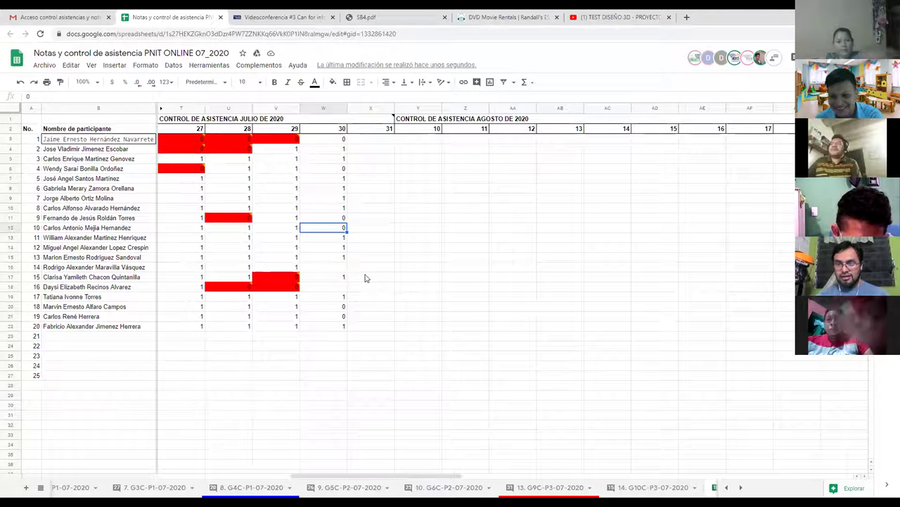
text(1)
- Enter 0 in the remaining blank July 30 attendance cells of participants 14 and 16
mouse_move(300, 278)
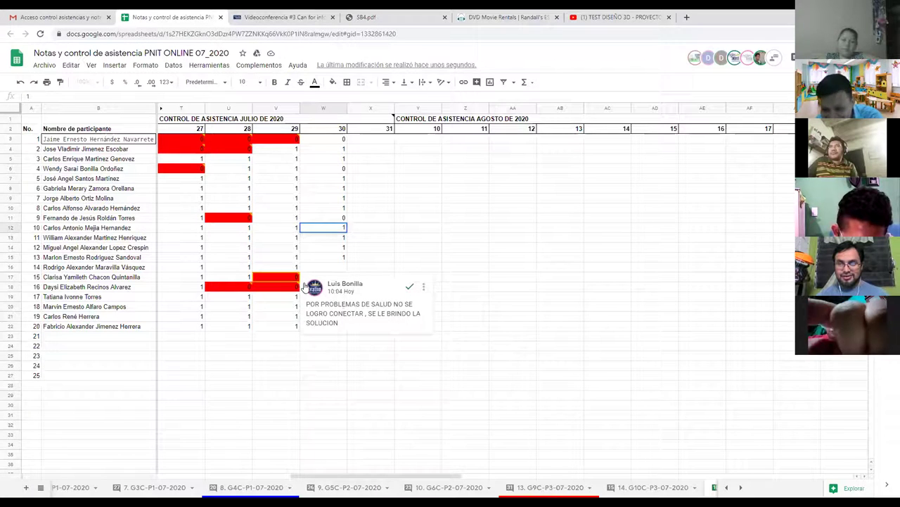
click(331, 238)
click(333, 268)
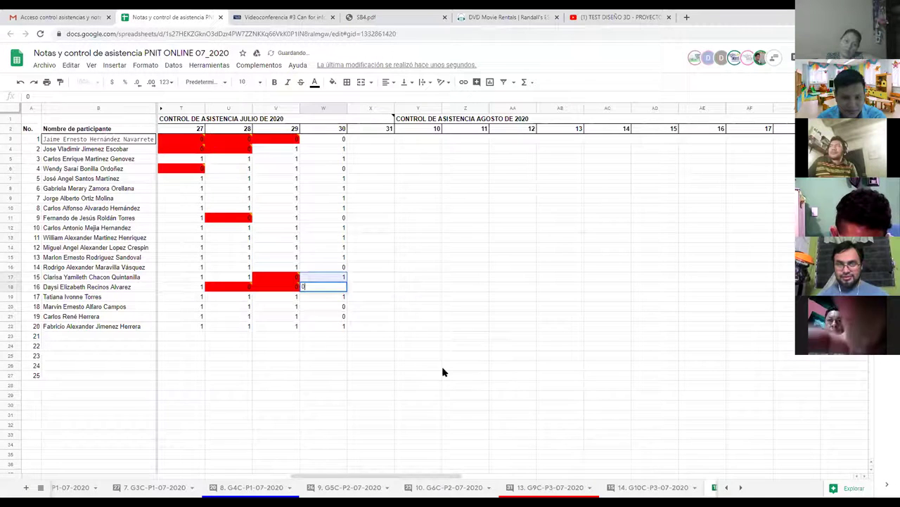
click(365, 336)
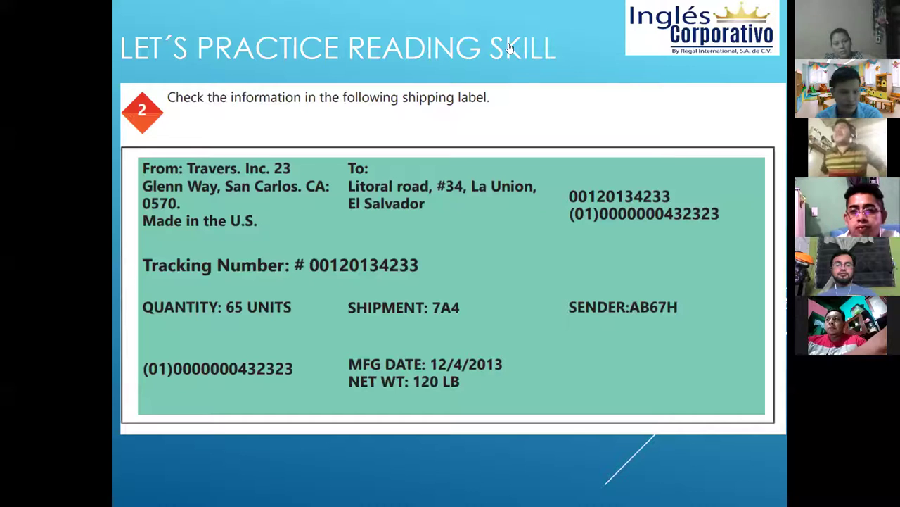
- Switch to the lesson slideshow and advance from the shipping label to its "In Context" questions slide
click(300, 396)
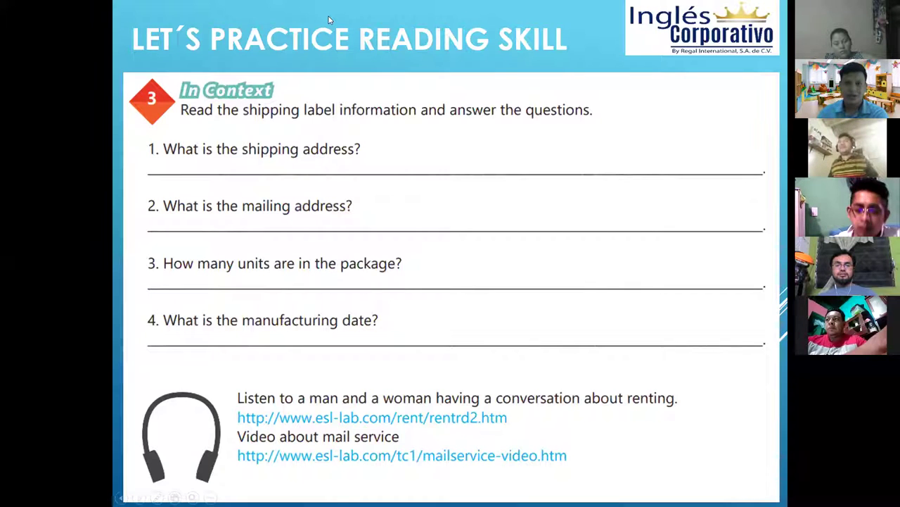